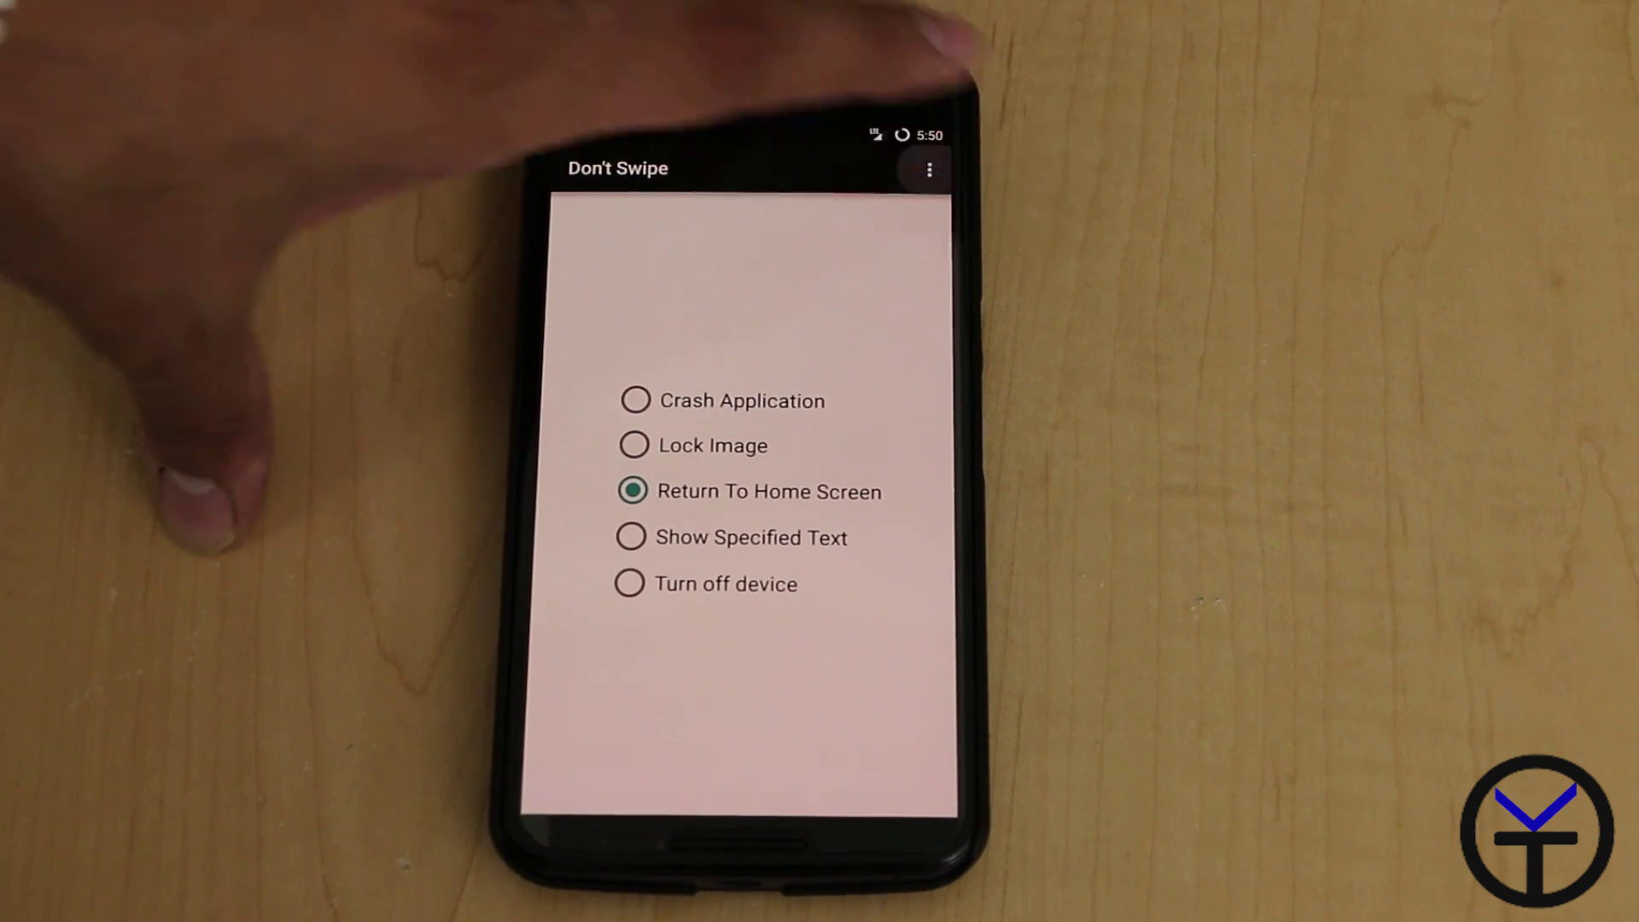
Choose 'Return To Home Screen' and bring up the list of supported gallery apps.
click(928, 169)
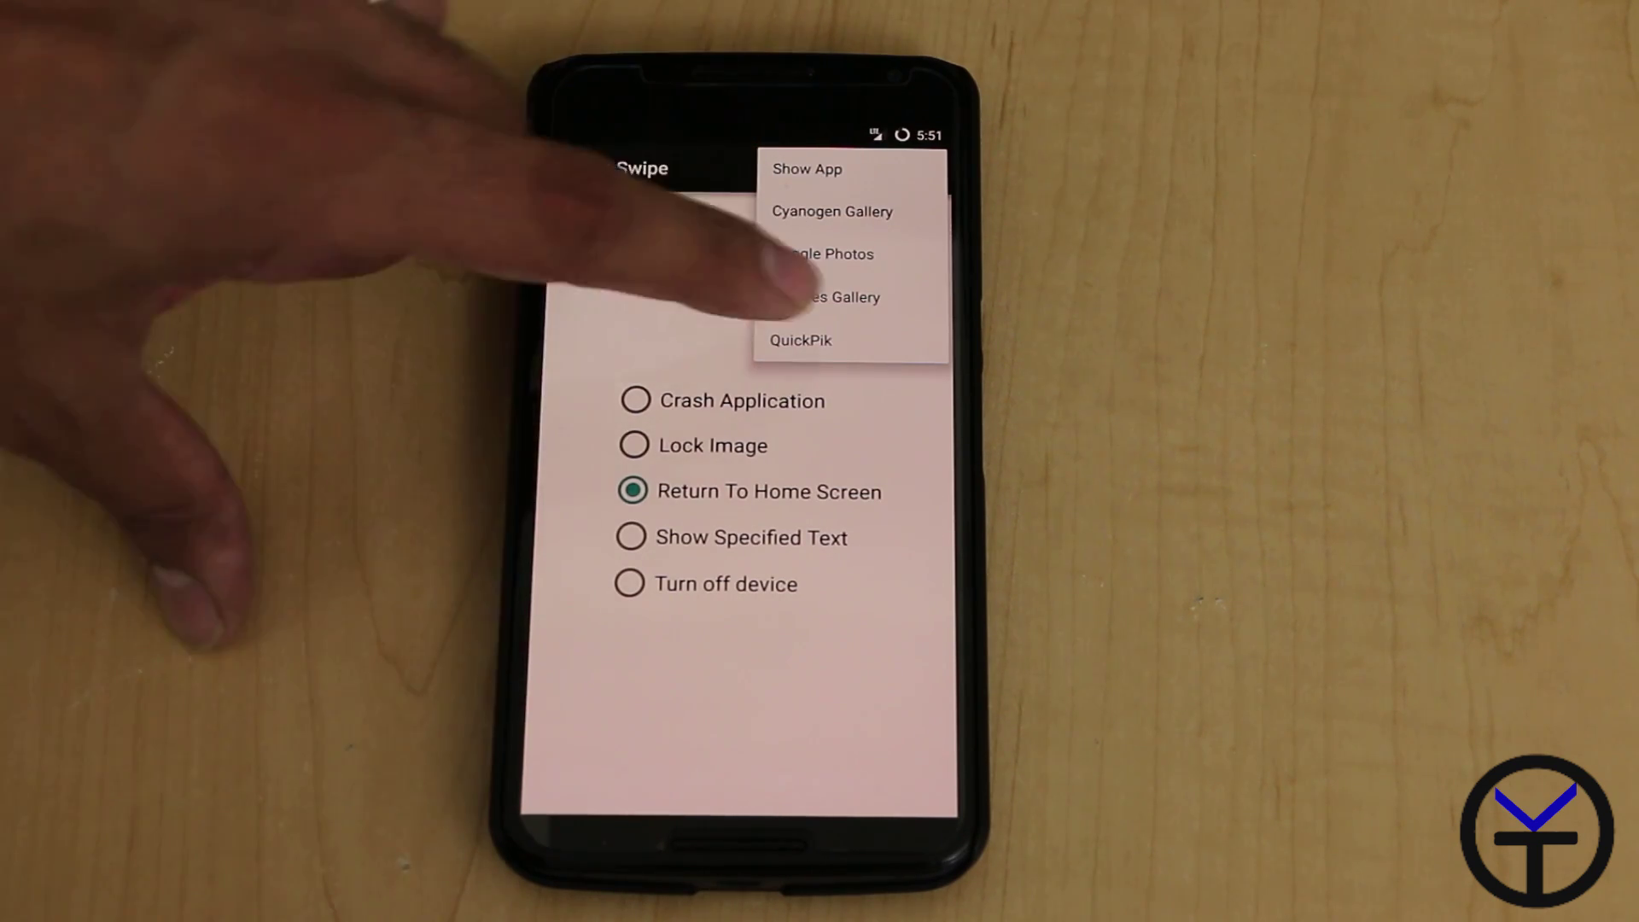
Pick Cyanogen Gallery so its hooks update, then swipe back to the home screen.
click(820, 297)
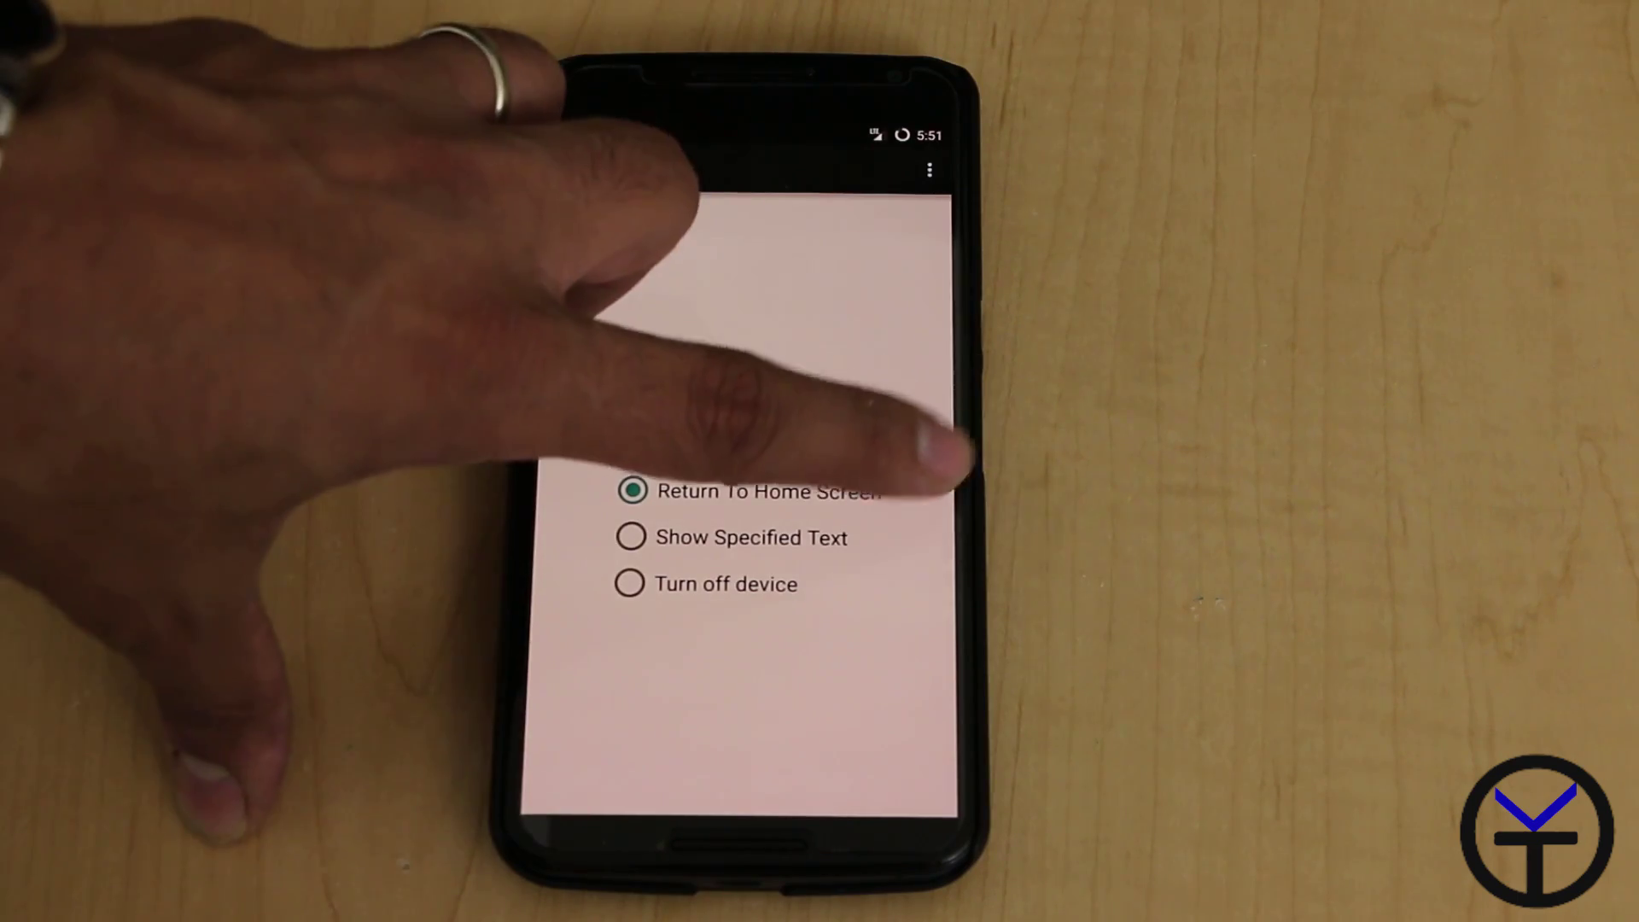
drag(952, 475, 845, 385)
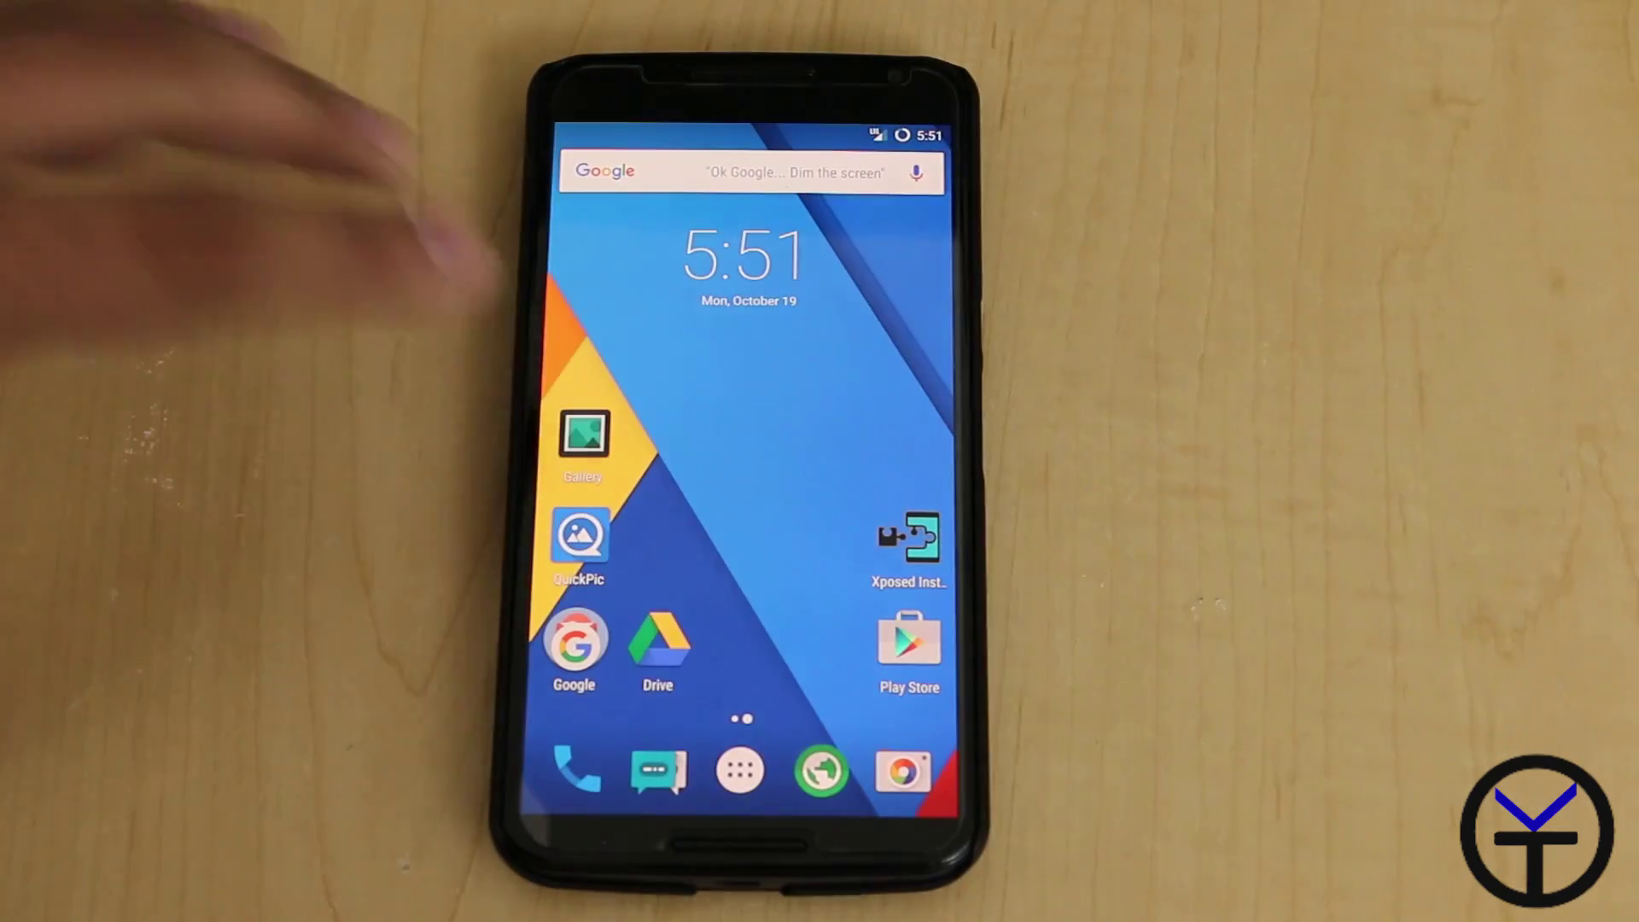
Open the toy jeep photo from Gallery, then open and dismiss its overflow options menu.
click(584, 436)
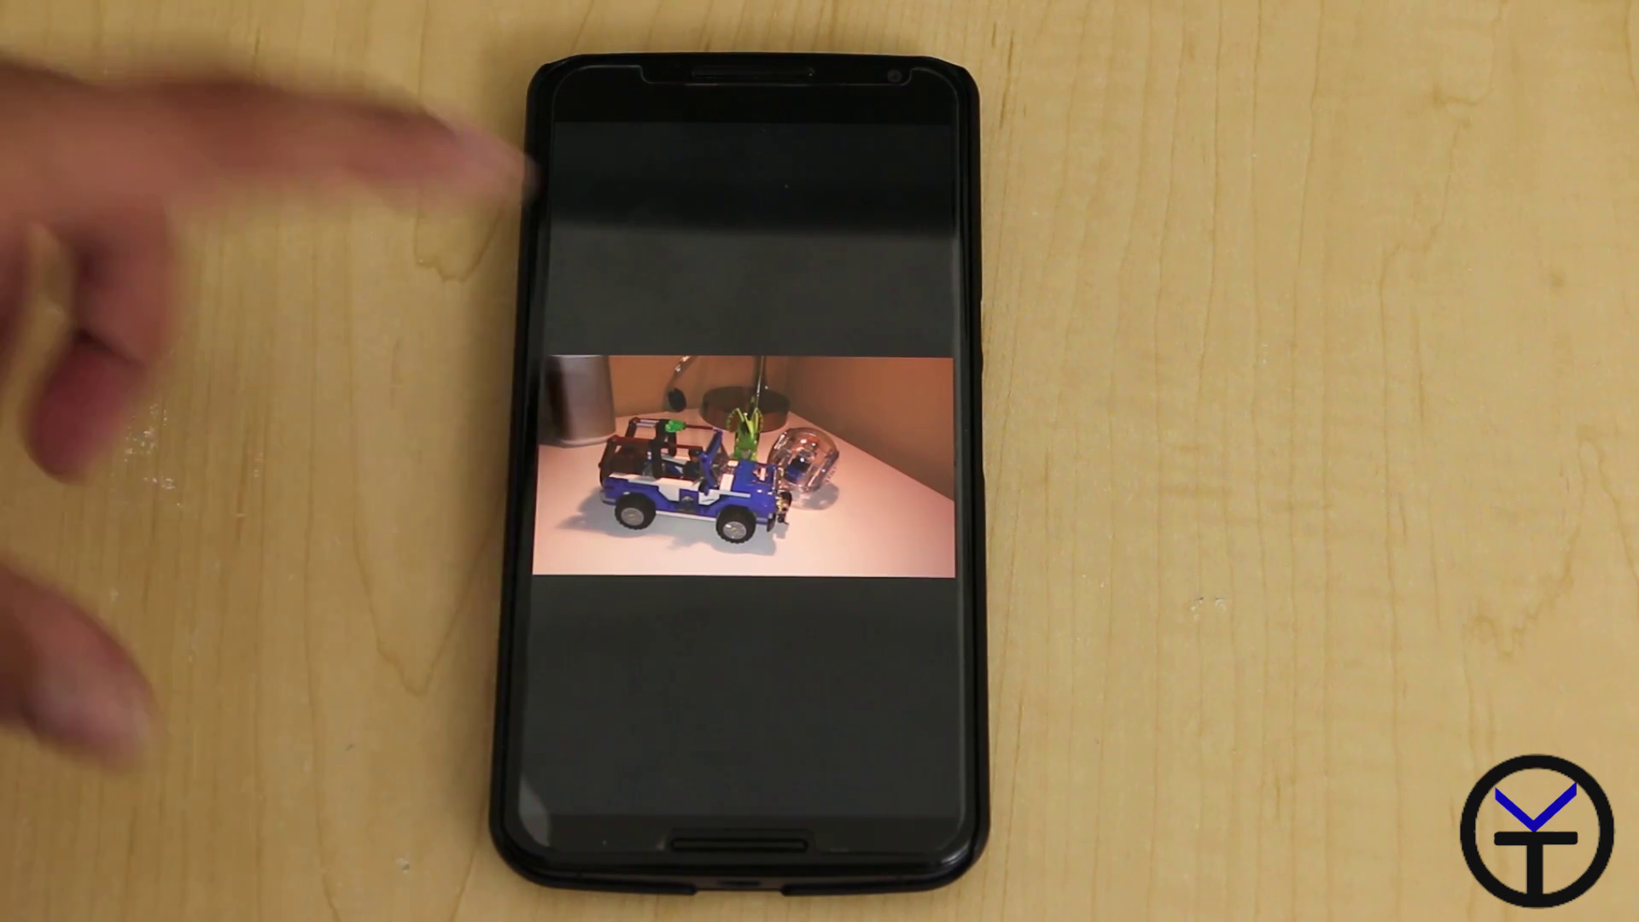
click(666, 230)
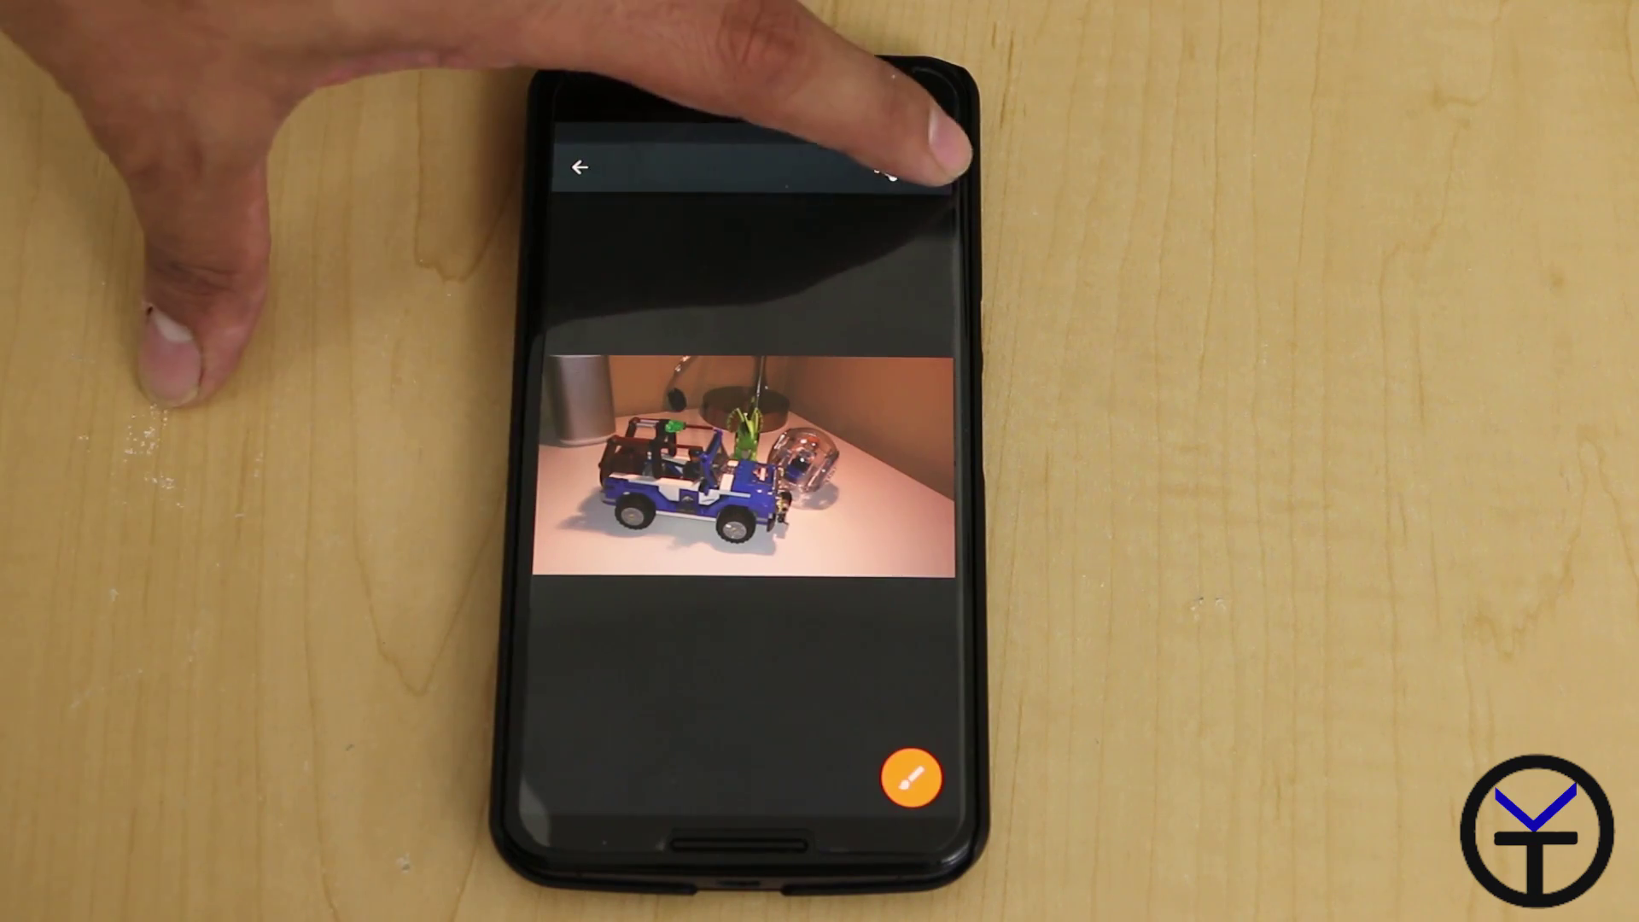
click(930, 168)
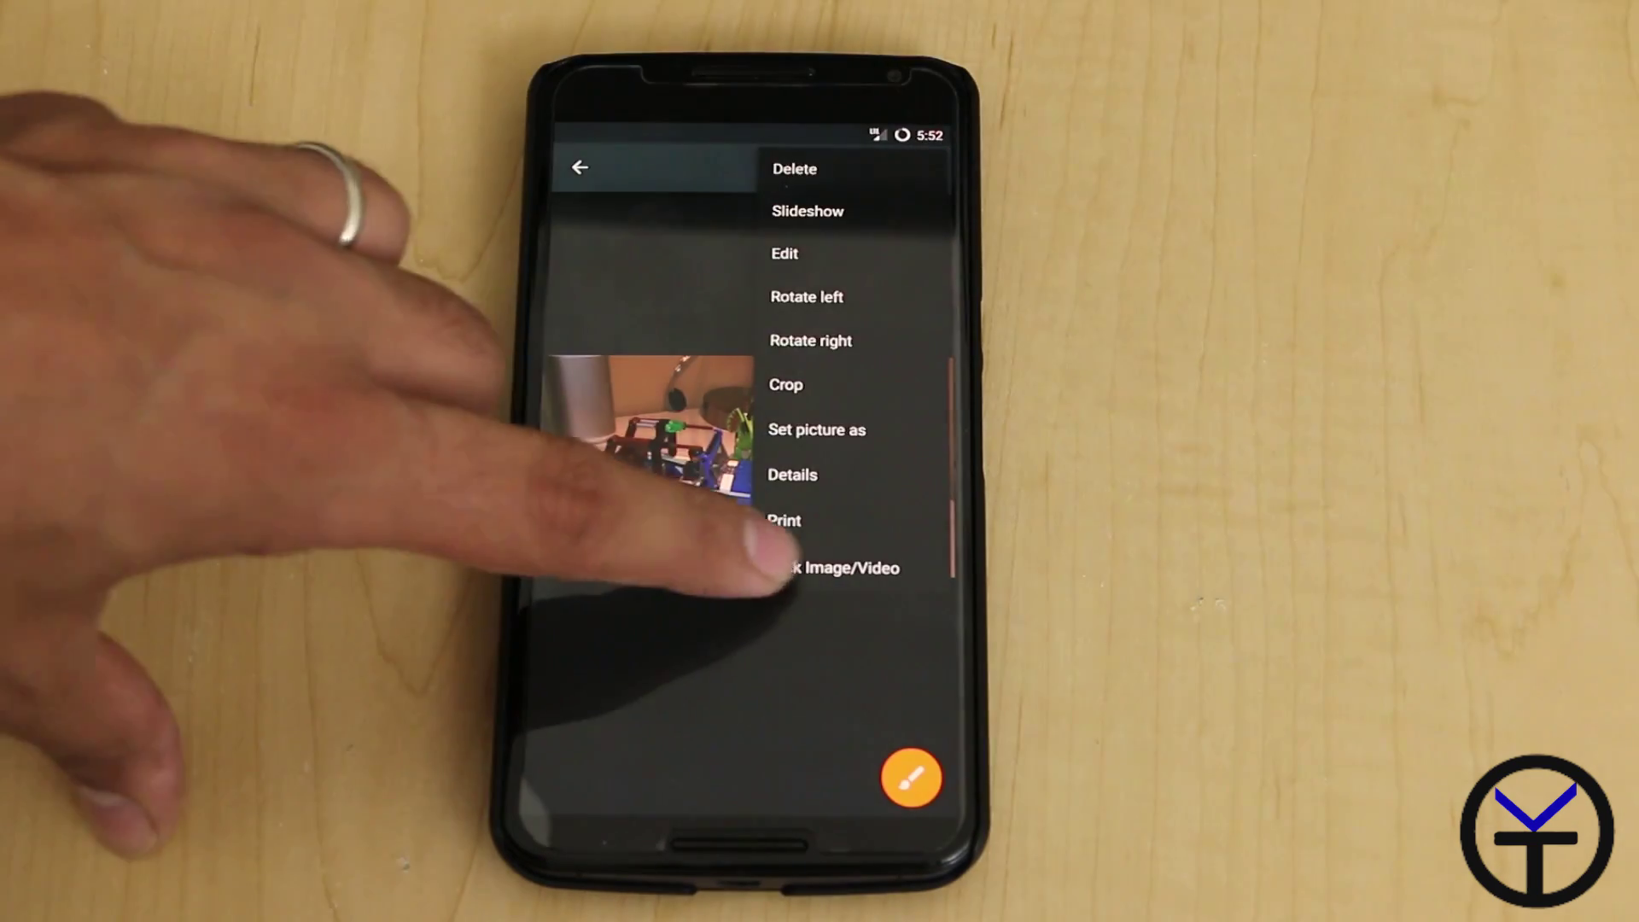
click(711, 513)
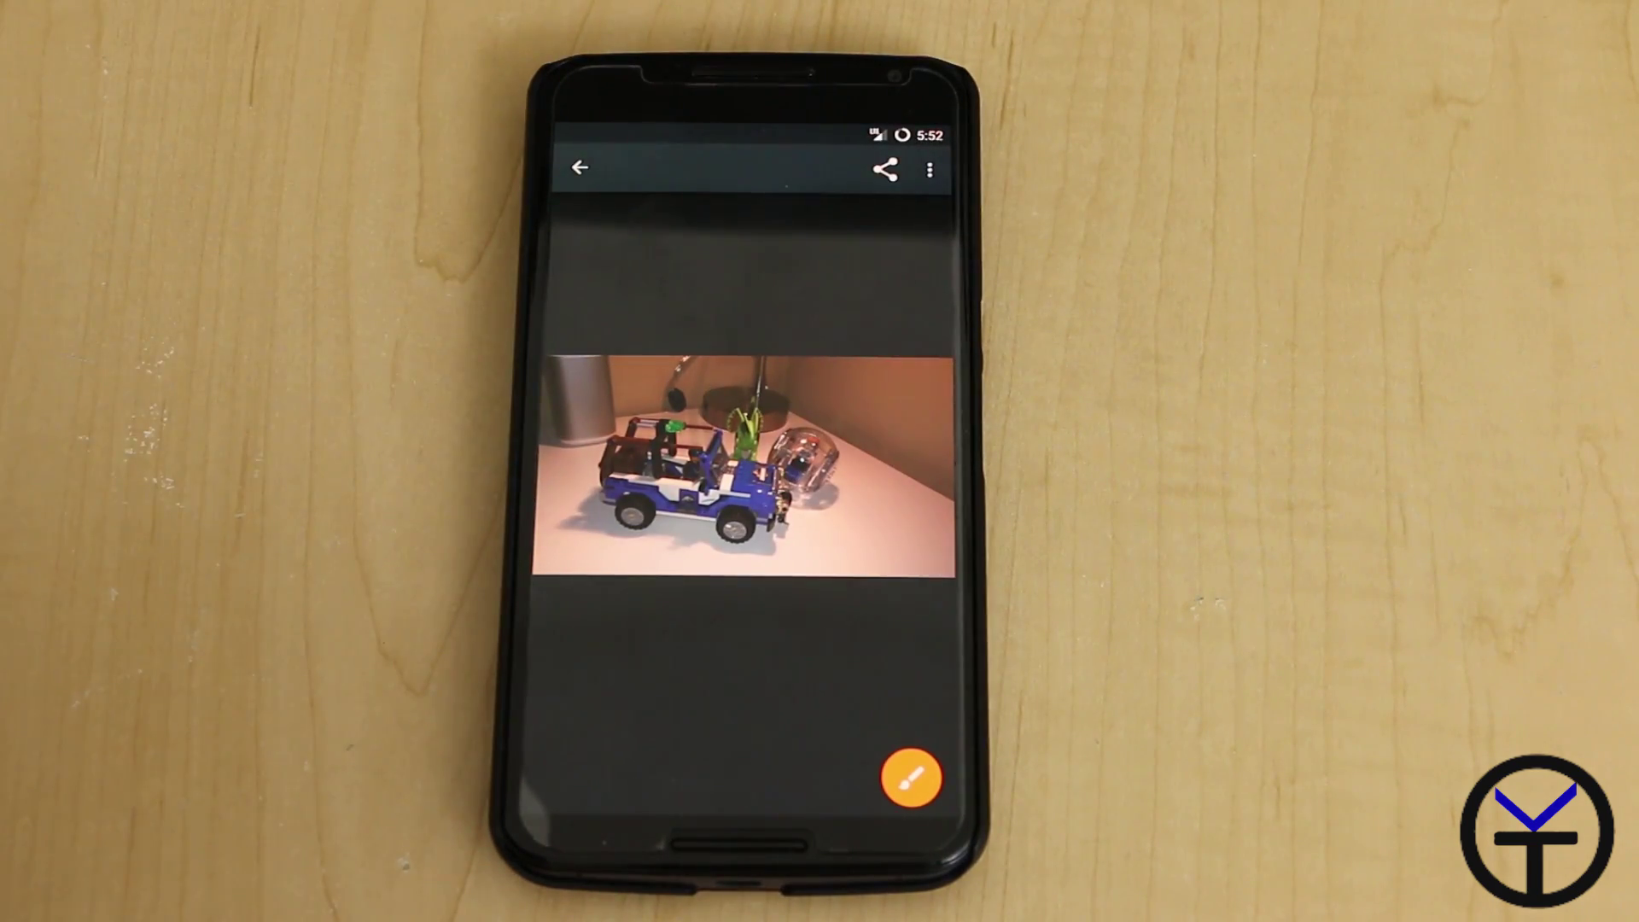
Go Home twice from the jeep photo, reopening it from Gallery each time.
key(Home)
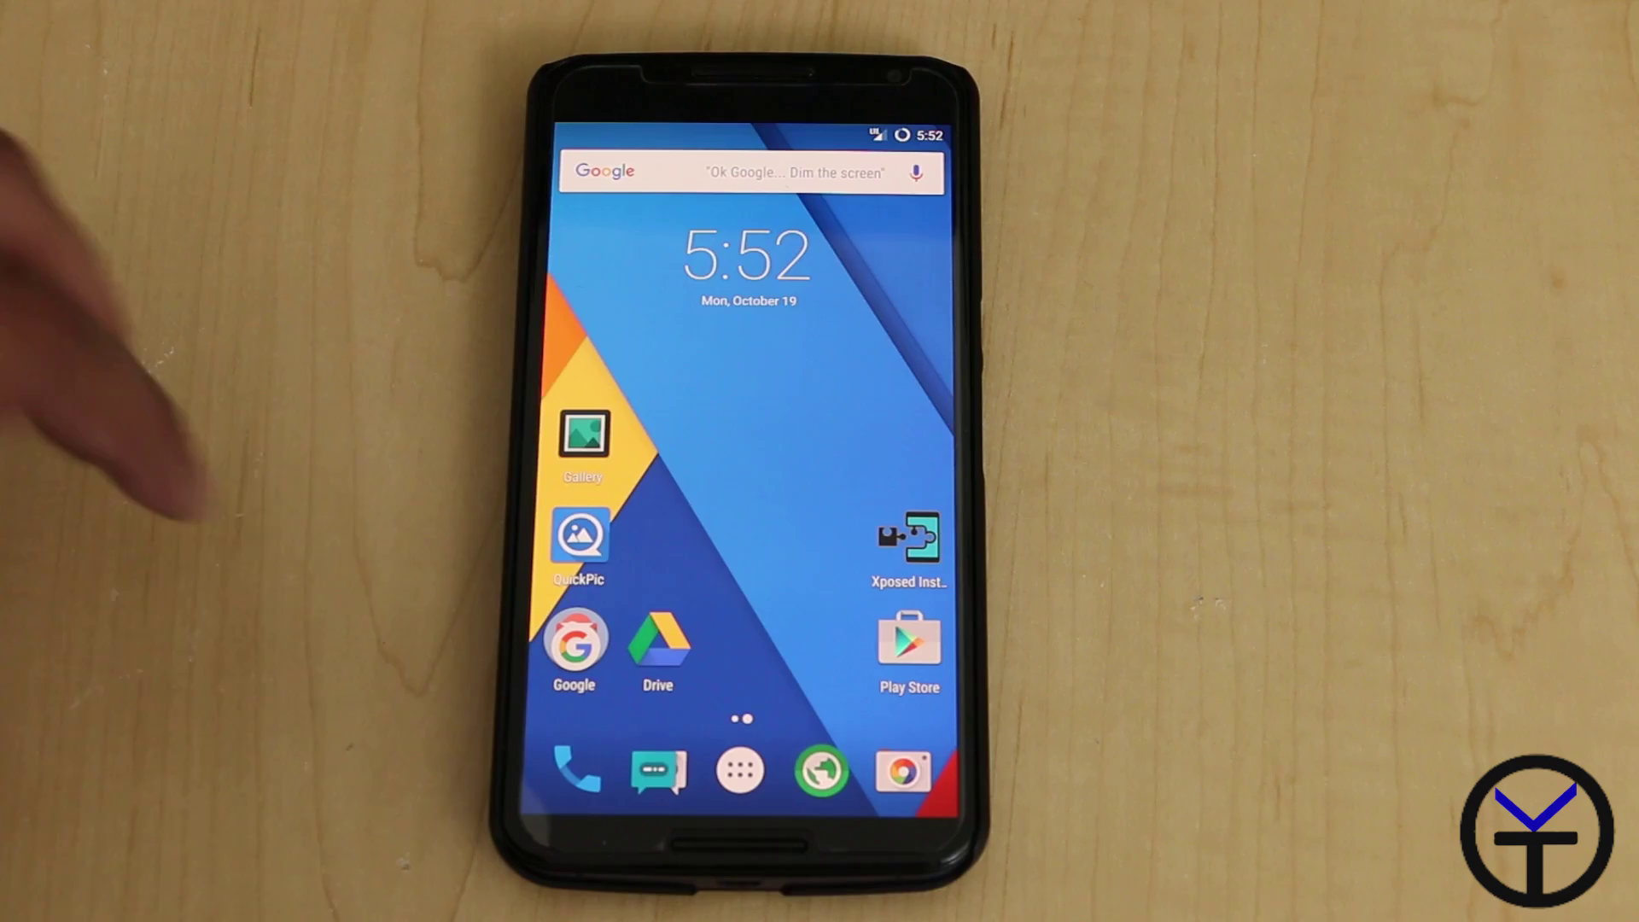
click(584, 435)
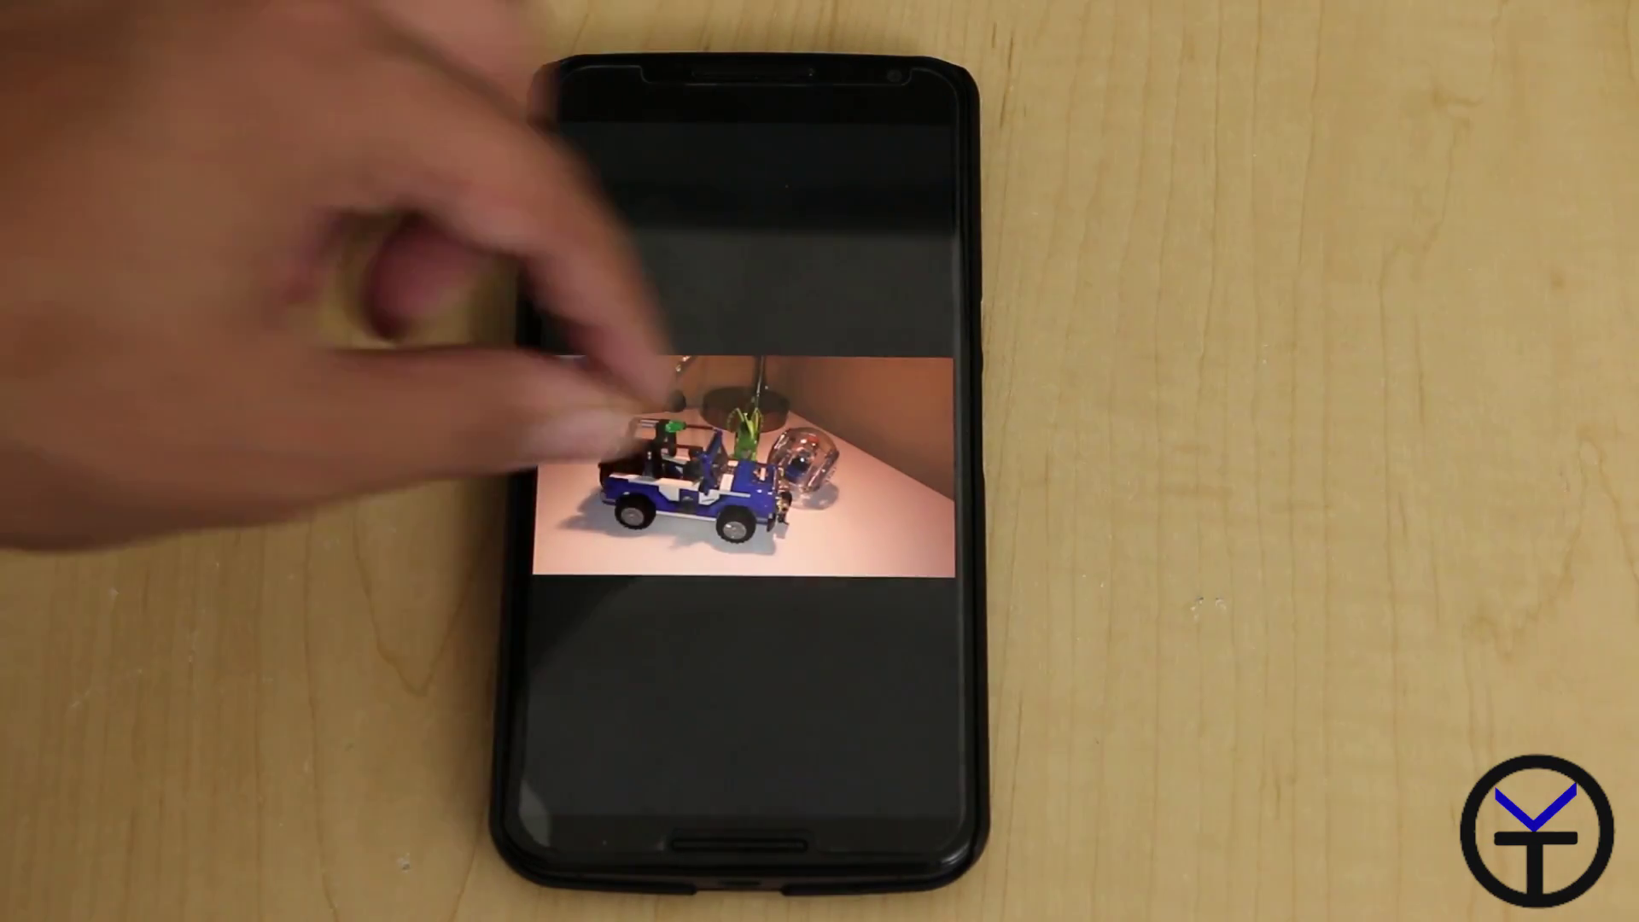
key(Escape)
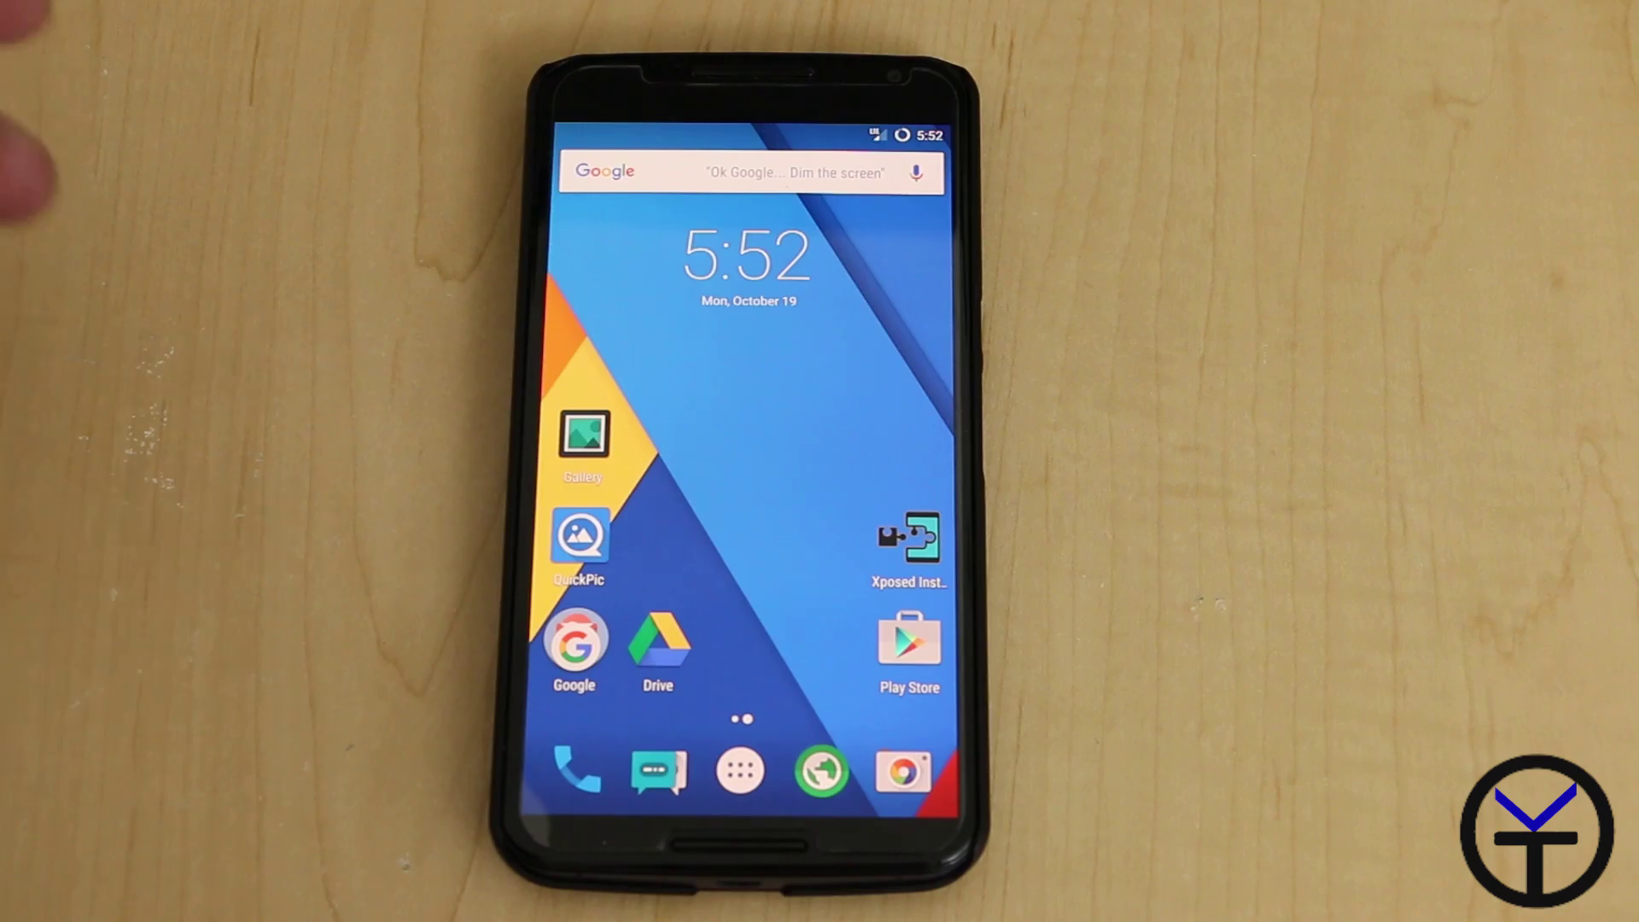
click(585, 435)
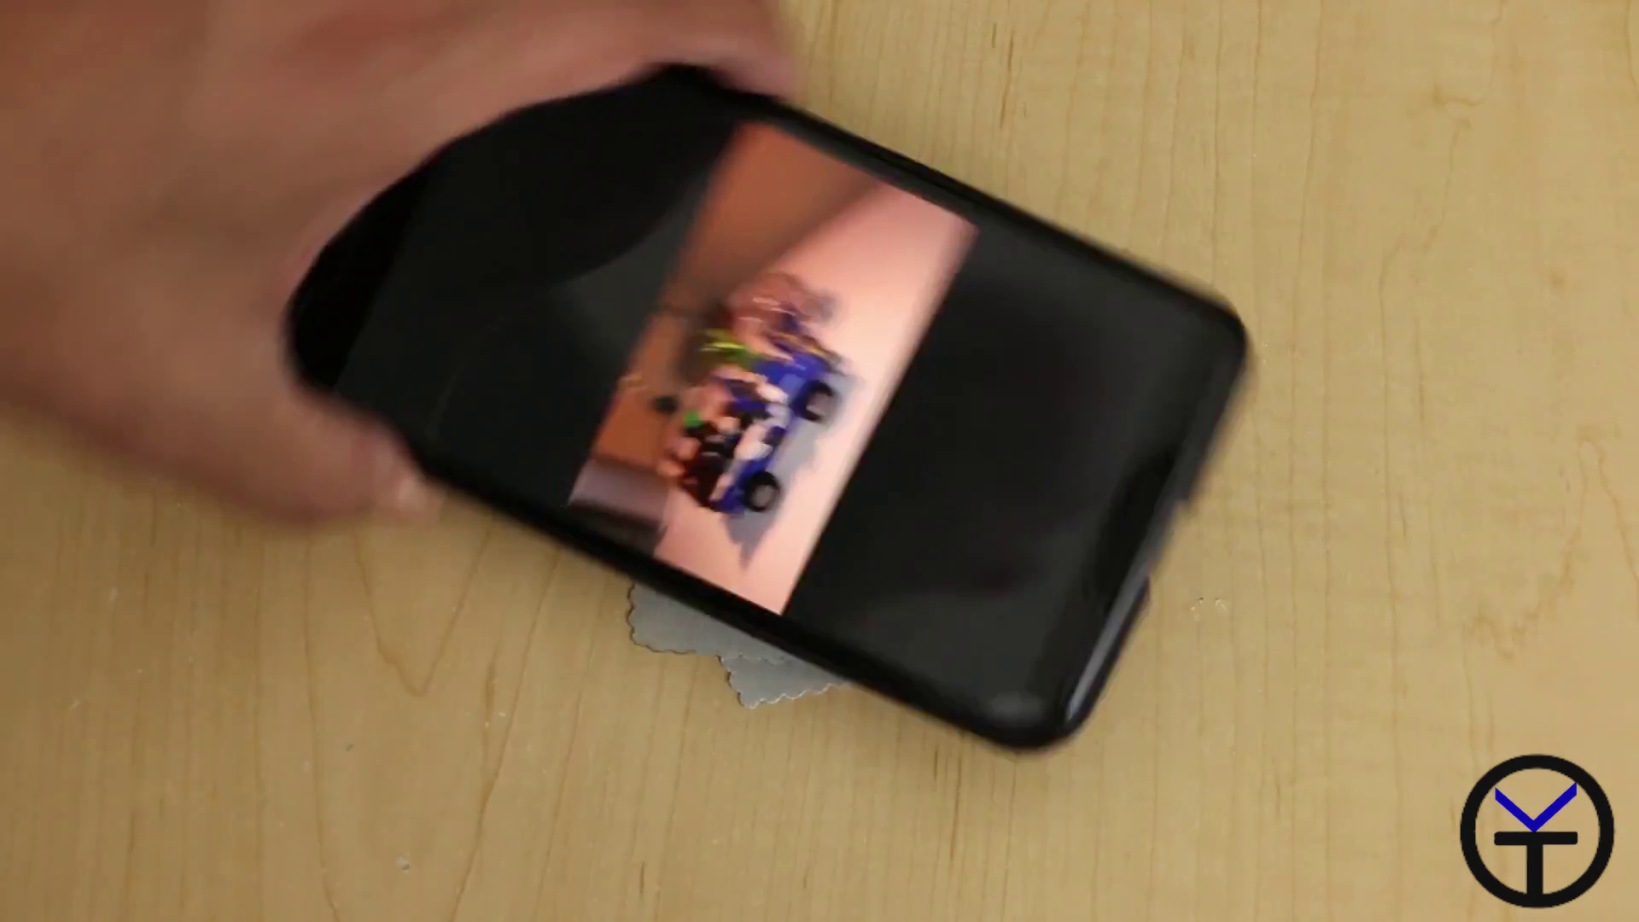